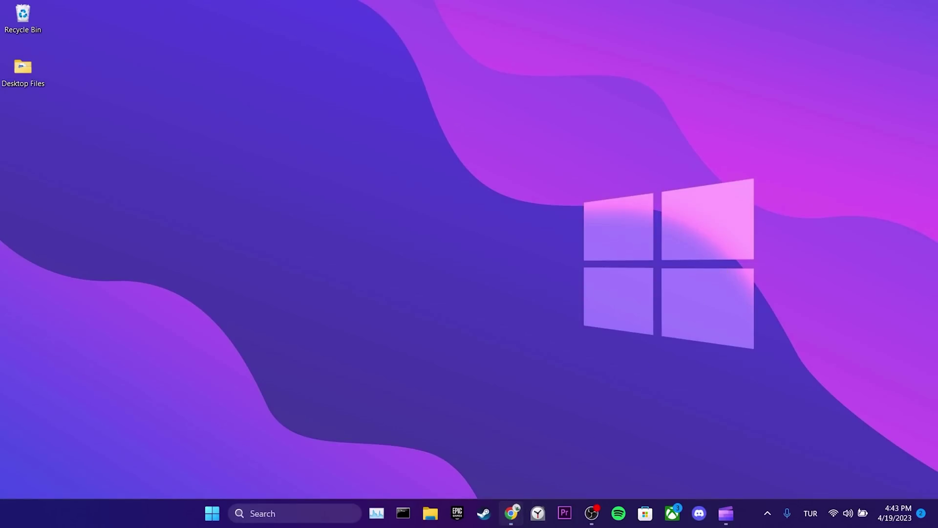
Download the 64-bit vcruntime140_1.dll 14.27.29111.0 zip from dll-files.com and open it.
{"action": "left_click", "coordinate": [510, 514]}
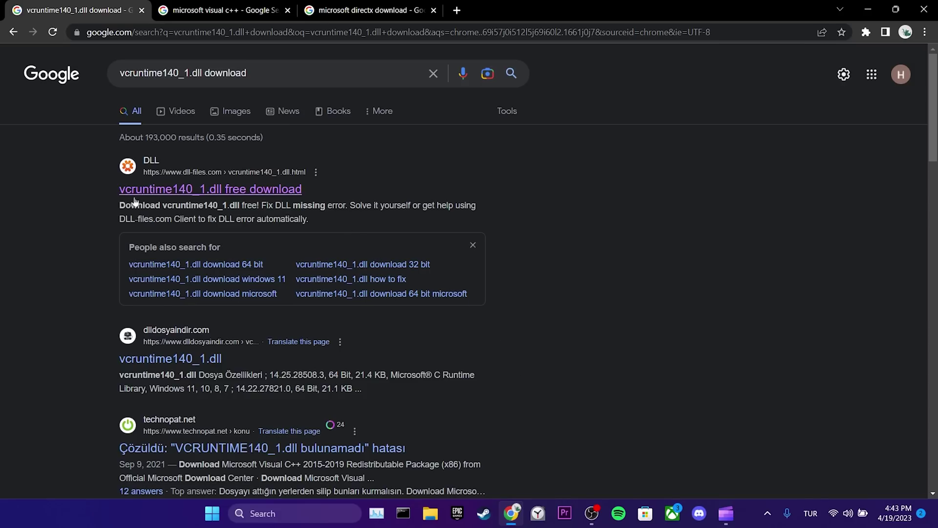
{"action": "middle_click", "coordinate": [207, 190]}
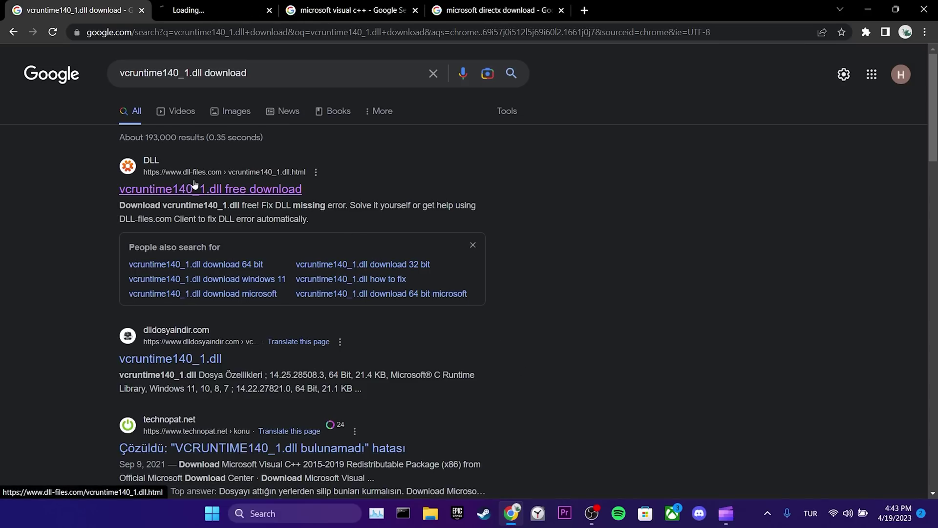
{"action": "left_click", "coordinate": [223, 11]}
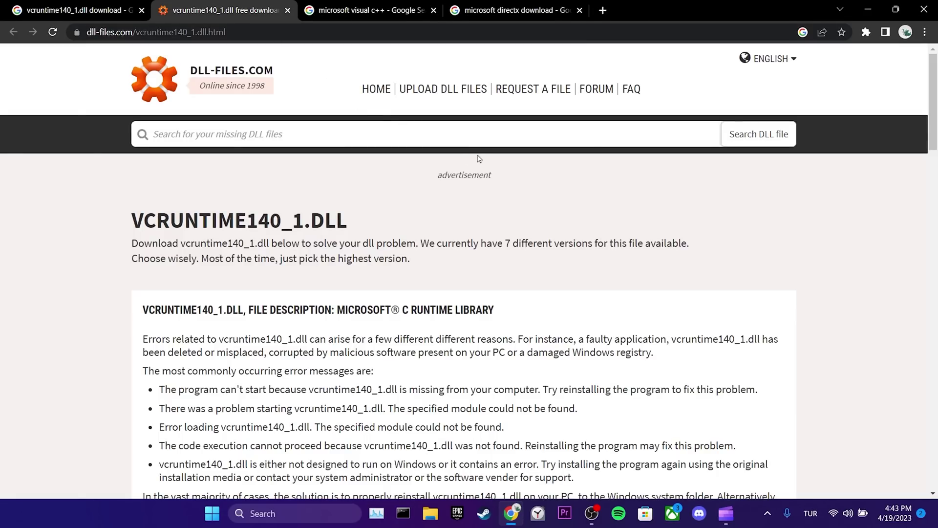
{"action": "scroll", "coordinate": [479, 158], "scroll_direction": "down", "scroll_amount": 8}
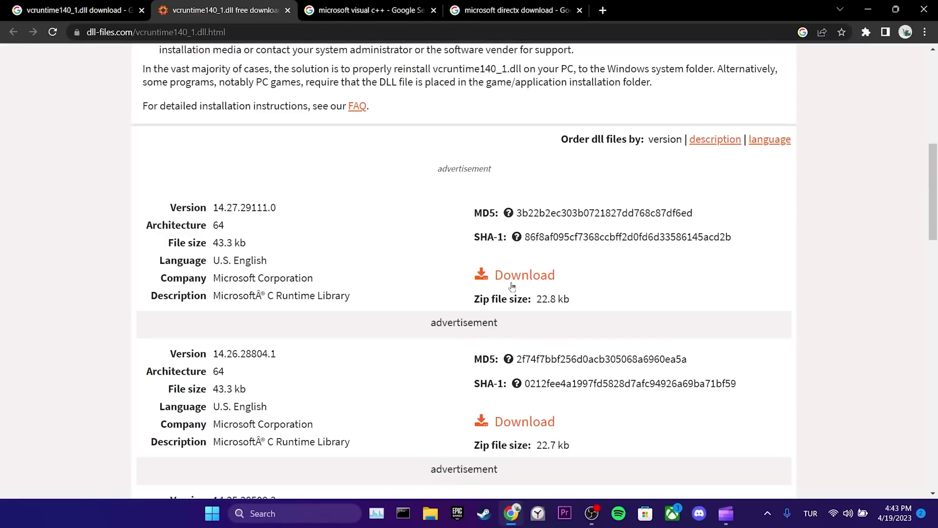
{"action": "left_click", "coordinate": [513, 284]}
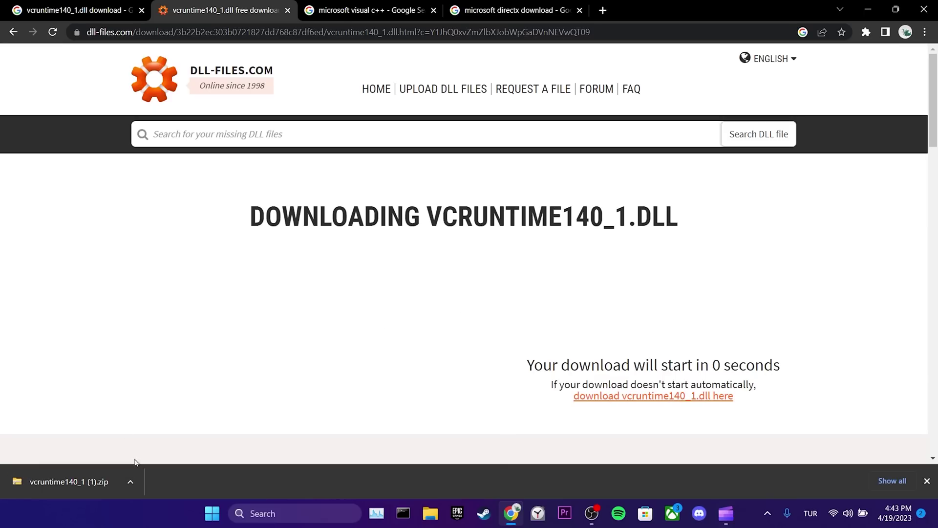
{"action": "left_click", "coordinate": [54, 476]}
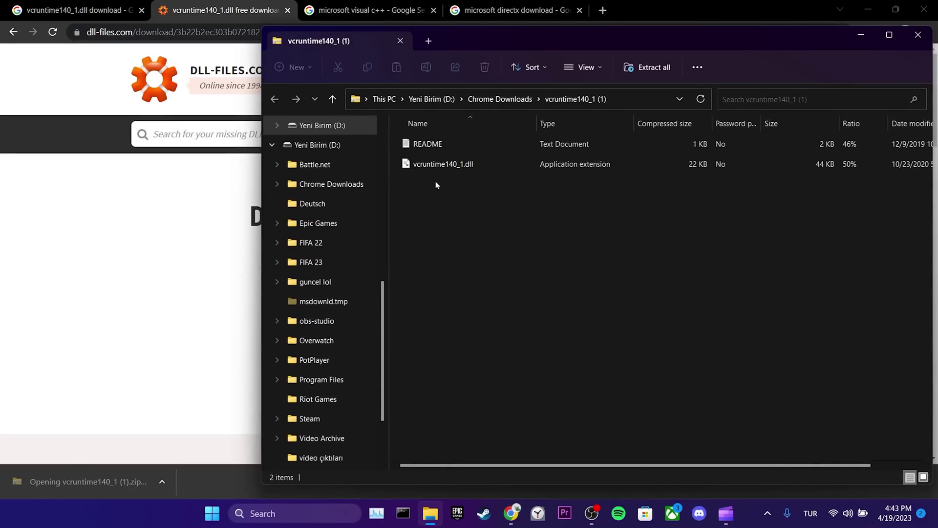
Browse to C:\Windows in a new Explorer tab, showing its System32 and SysWOW64 folders.
{"action": "left_click", "coordinate": [429, 41]}
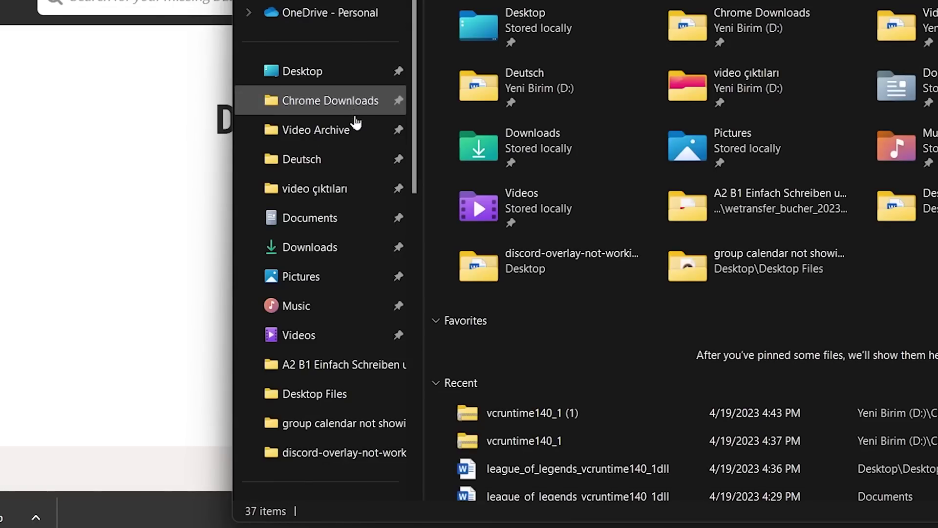
{"action": "scroll", "coordinate": [345, 161], "scroll_direction": "down", "scroll_amount": 3}
{"action": "left_click", "coordinate": [324, 368]}
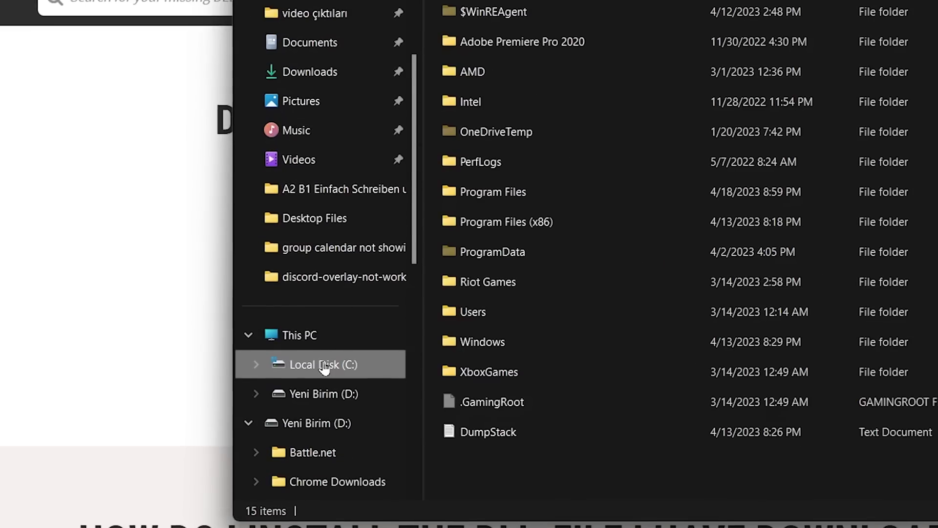
{"action": "double_click", "coordinate": [419, 364]}
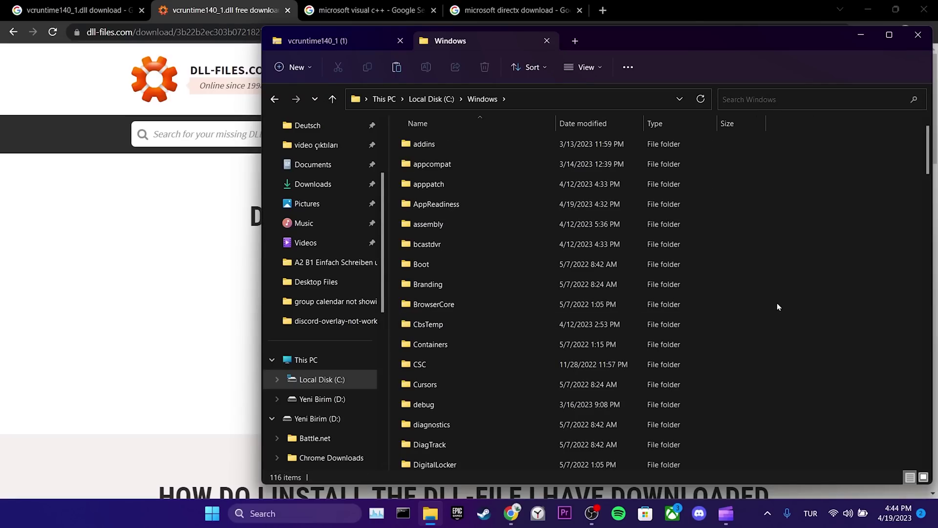
{"action": "scroll", "coordinate": [778, 306], "scroll_direction": "down", "scroll_amount": 15}
{"action": "left_click", "coordinate": [429, 321]}
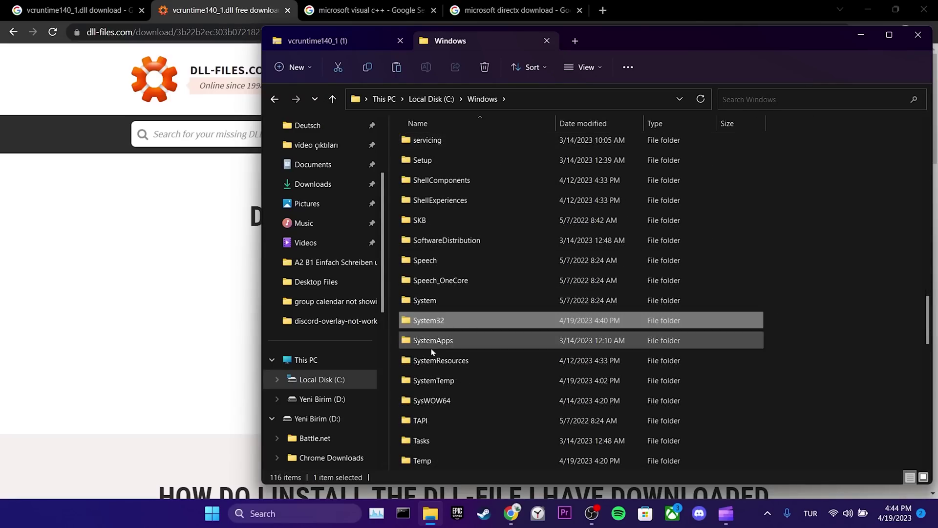
{"action": "left_click", "coordinate": [458, 402]}
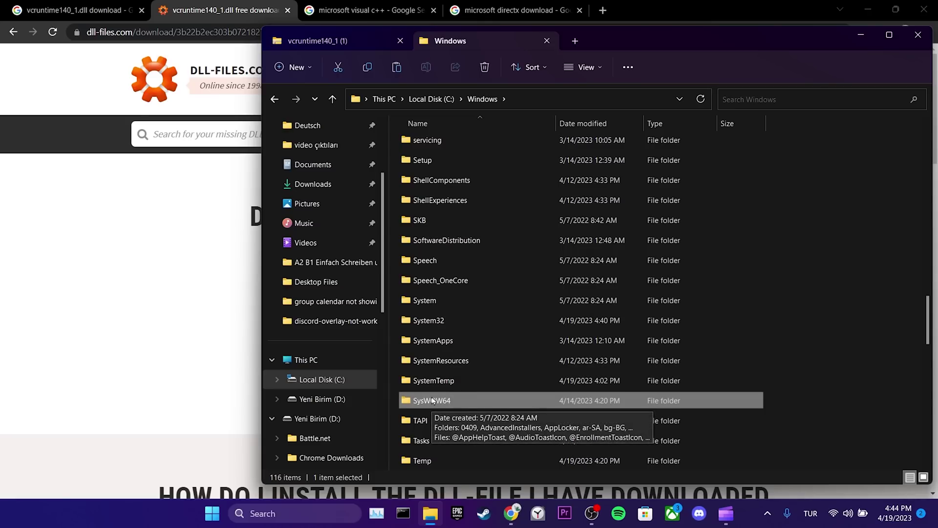
Copy vcruntime140_1.dll from the zip into C:\Windows\SysWOW64, granting administrator permission.
{"action": "left_click", "coordinate": [317, 41]}
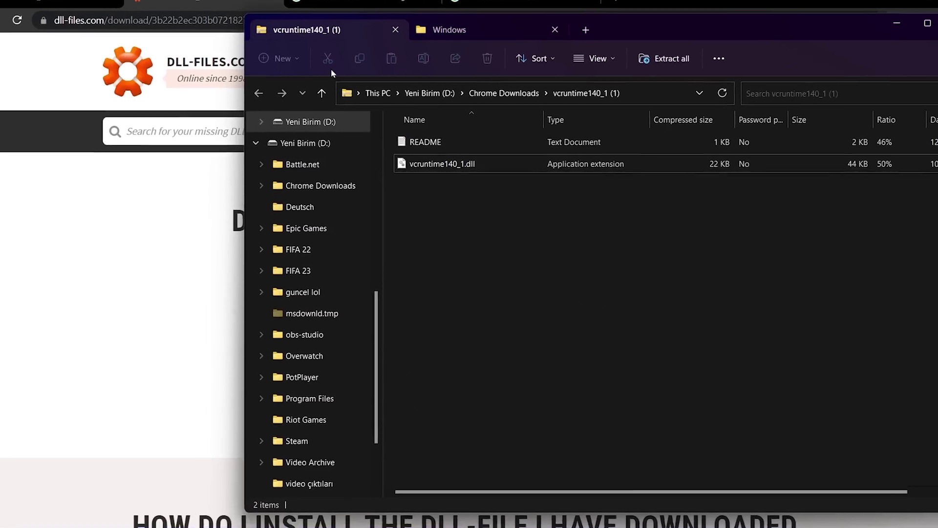
{"action": "right_click", "coordinate": [425, 164]}
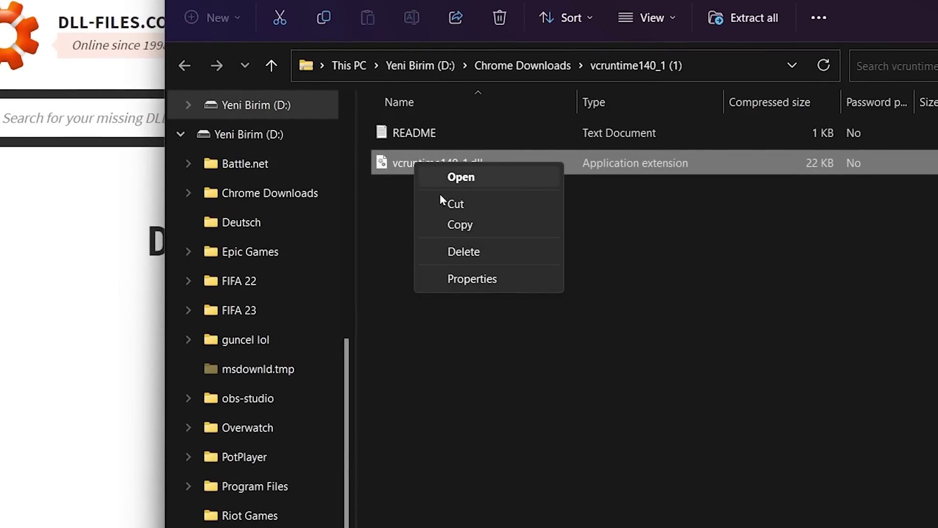
{"action": "left_click", "coordinate": [461, 225]}
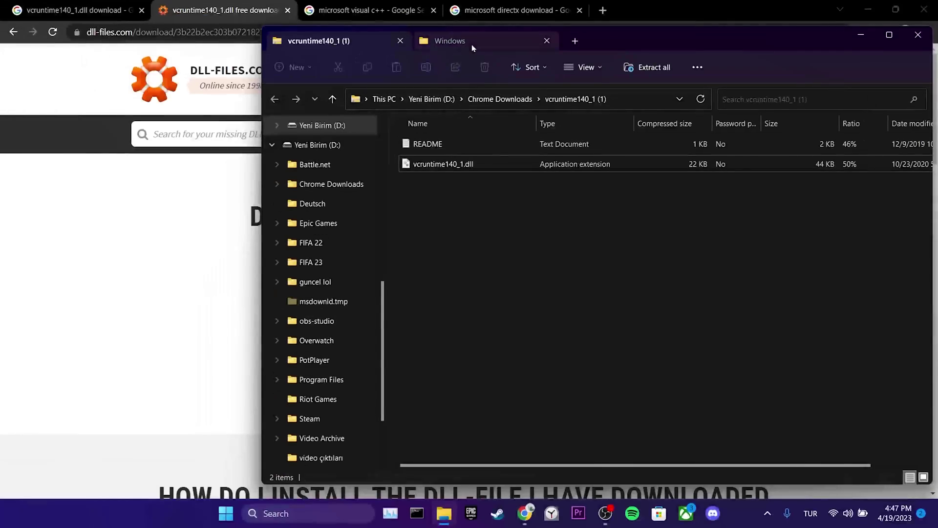
{"action": "left_click", "coordinate": [471, 43]}
{"action": "left_click", "coordinate": [453, 400]}
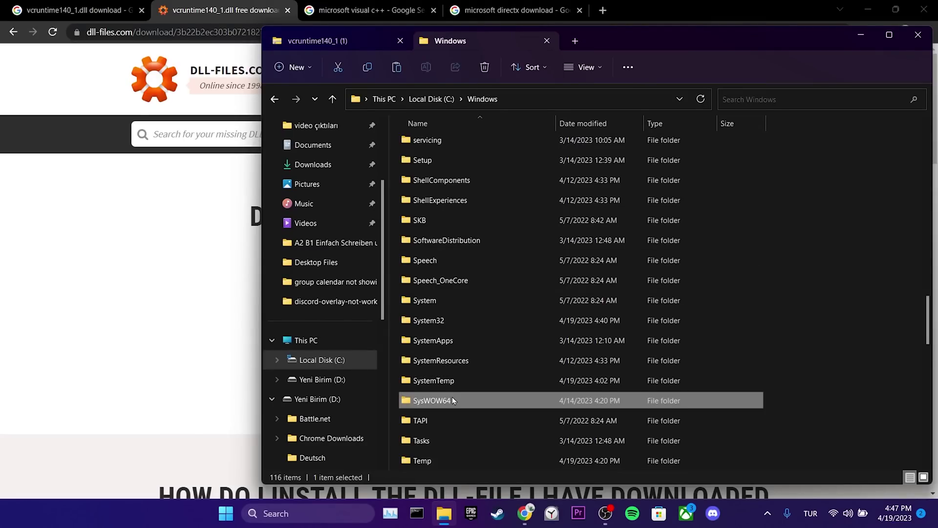
{"action": "double_click", "coordinate": [452, 400]}
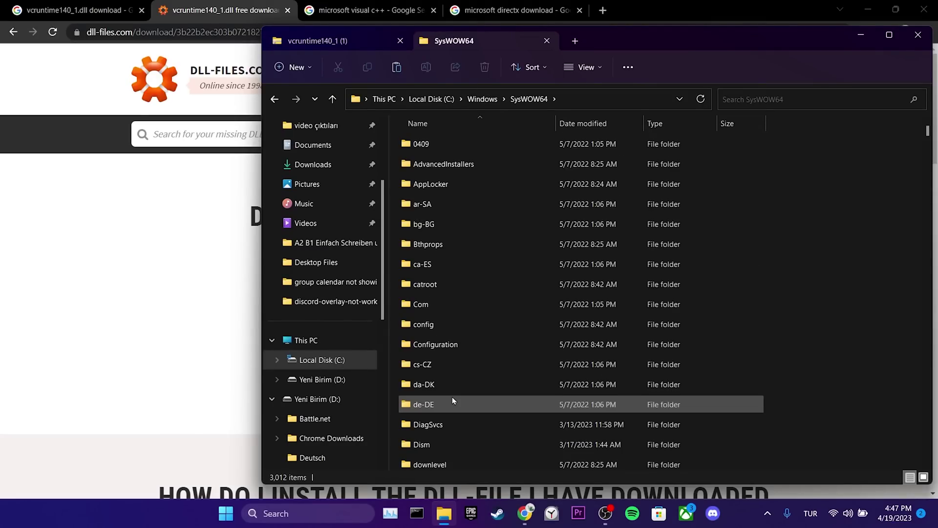
{"action": "right_click", "coordinate": [769, 210]}
{"action": "left_click", "coordinate": [785, 221]}
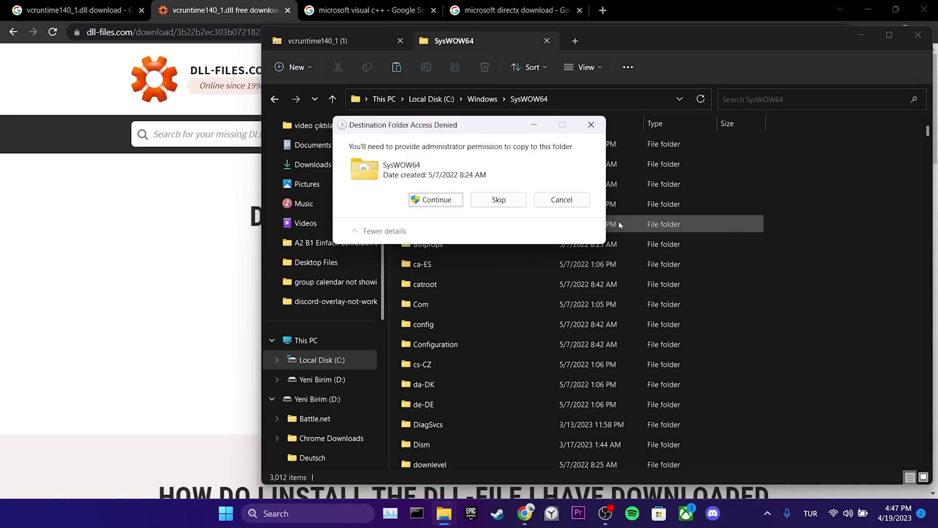
{"action": "left_click", "coordinate": [434, 200]}
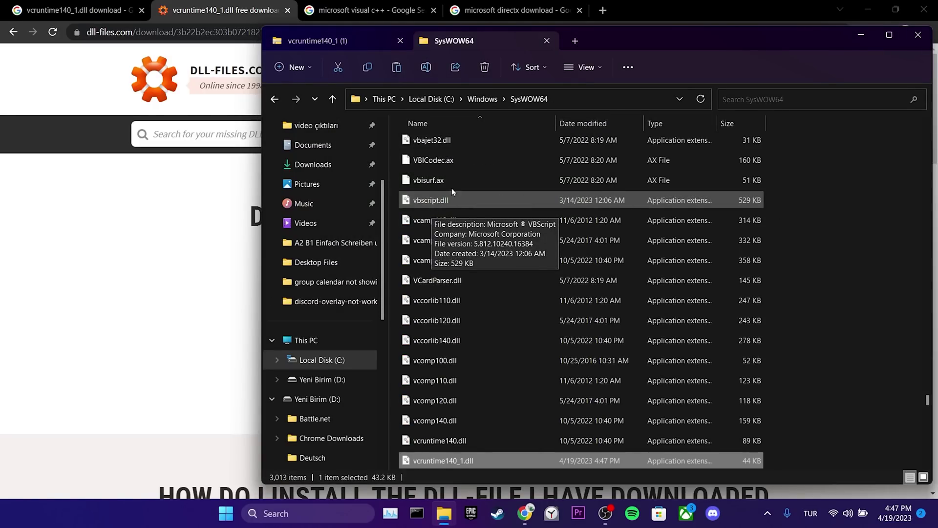
Paste vcruntime140_1.dll into C:\Windows\System32, replacing the existing file with administrator permission.
{"action": "left_click", "coordinate": [488, 103]}
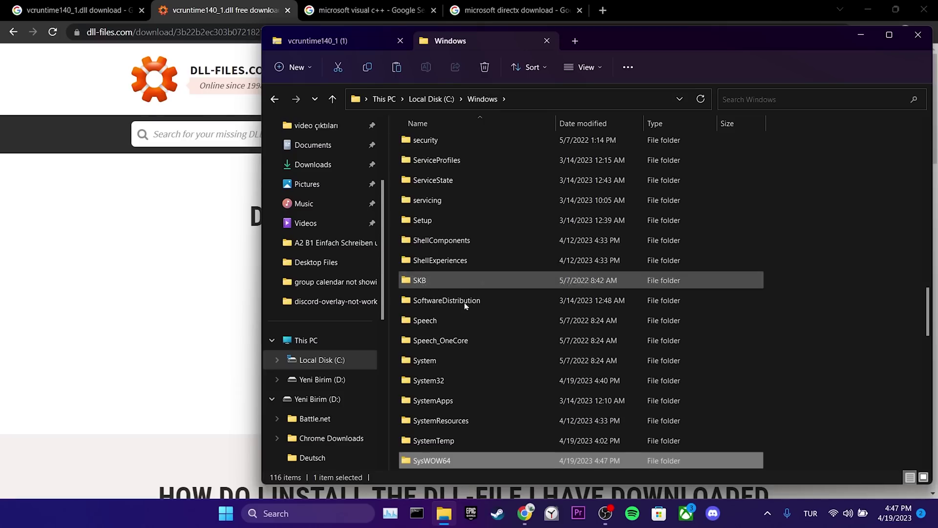
{"action": "double_click", "coordinate": [433, 380]}
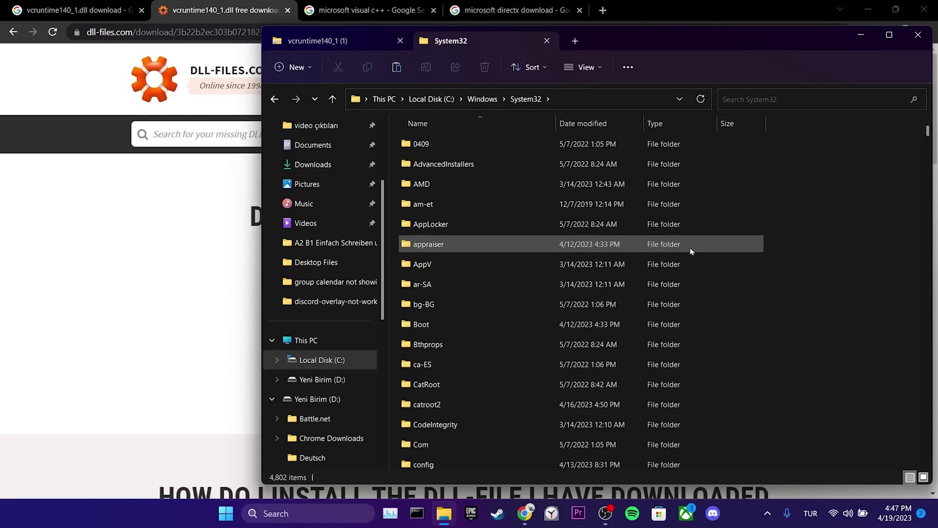
{"action": "right_click", "coordinate": [769, 212]}
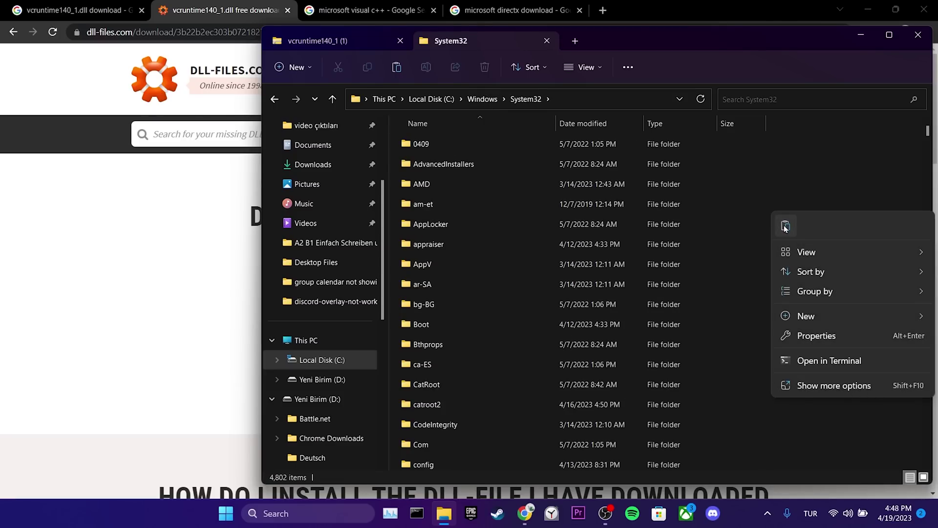
{"action": "left_click", "coordinate": [785, 227]}
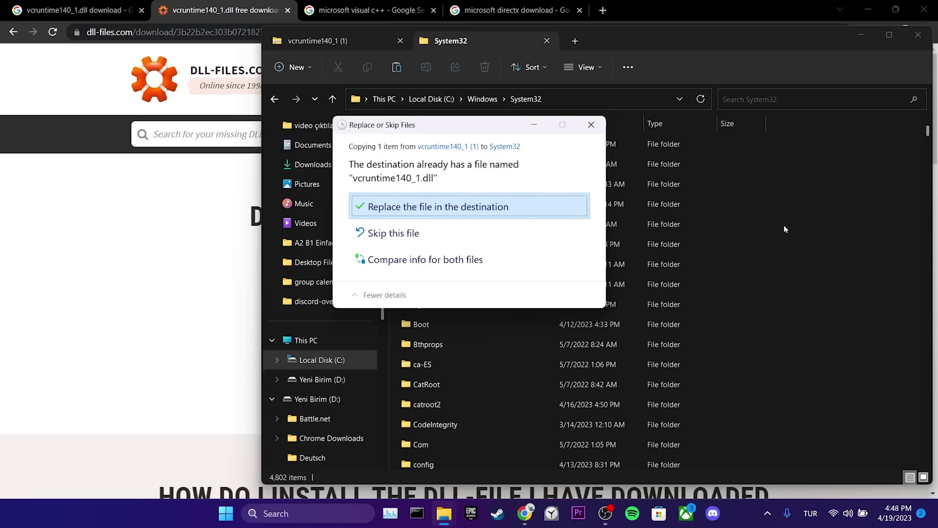
{"action": "left_click", "coordinate": [484, 209]}
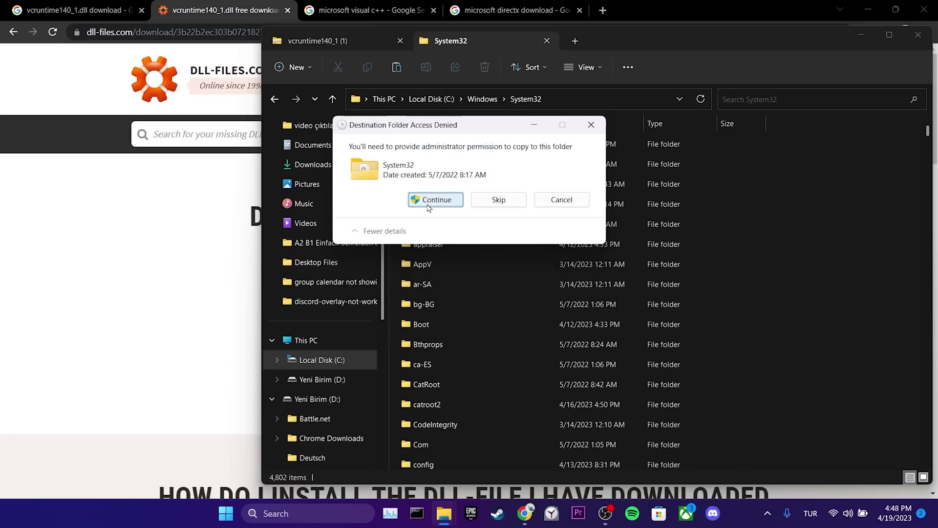
{"action": "left_click", "coordinate": [430, 200]}
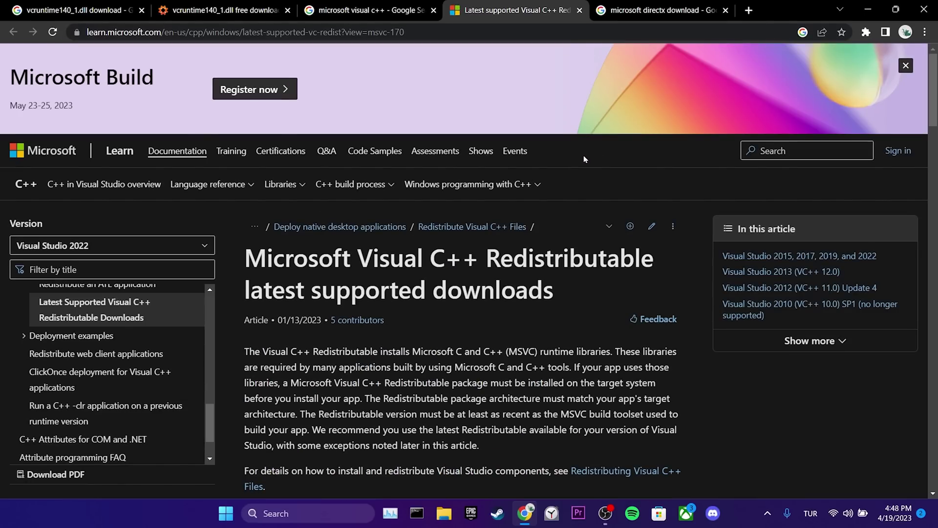
Download the x64 Visual C++ 2015–2022 Redistributable (VC_redist.x64) and open the installer.
{"action": "scroll", "coordinate": [584, 159], "scroll_direction": "down", "scroll_amount": 8}
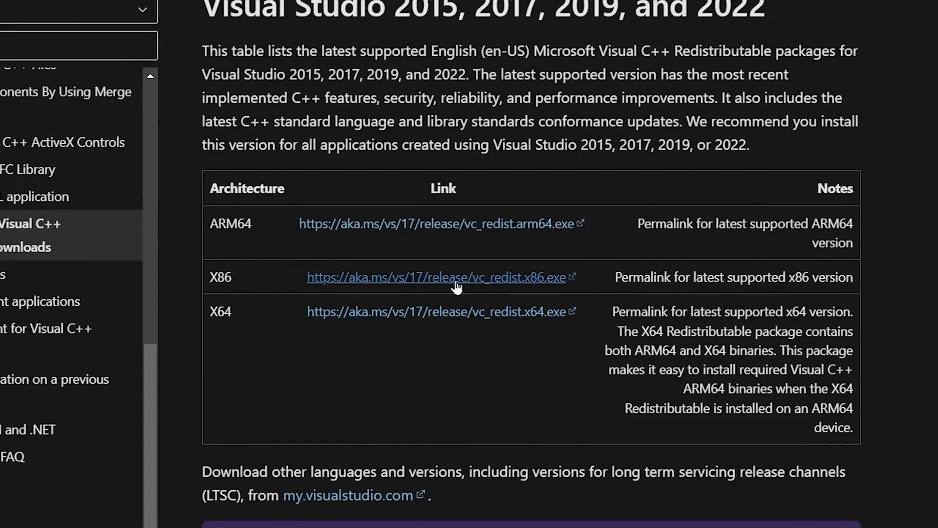
{"action": "left_click", "coordinate": [477, 312]}
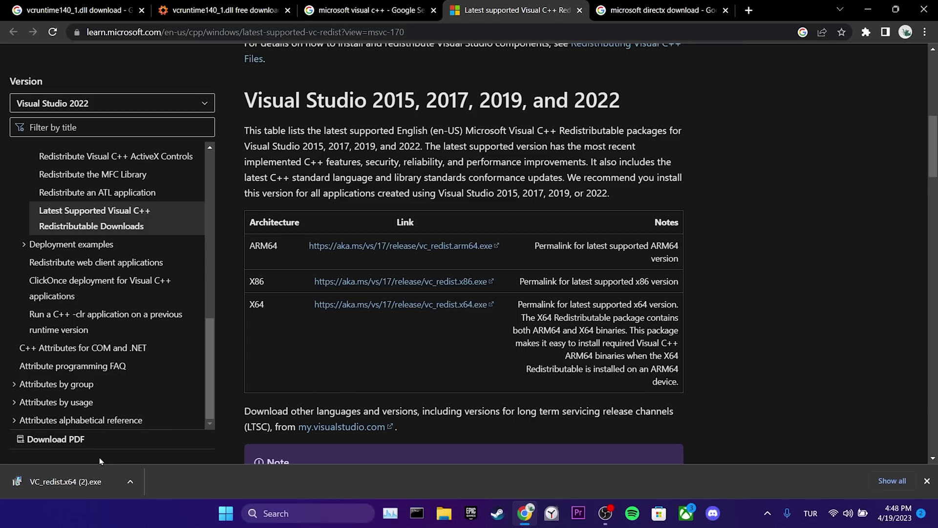
{"action": "left_click", "coordinate": [62, 481]}
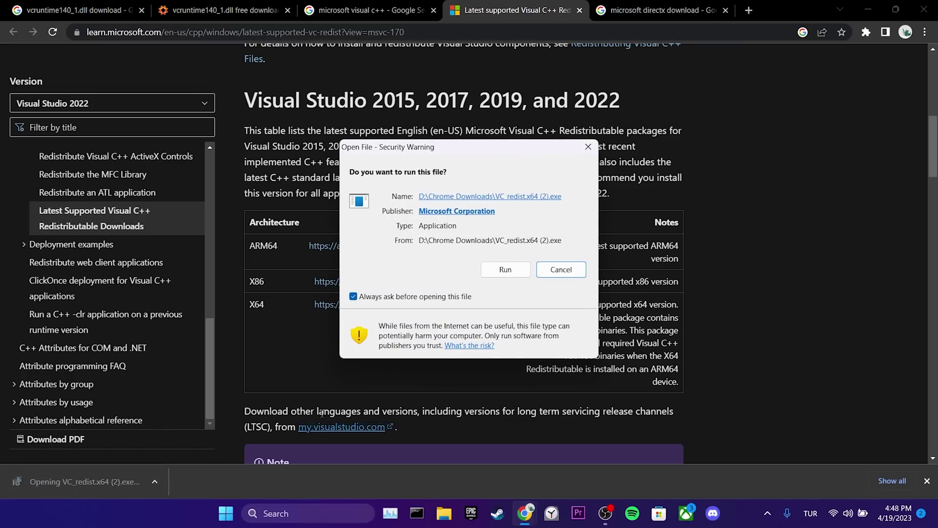
Run VC_redist.x64 and repair the Visual C++ Redistributable x64 14.34.31938 installation.
{"action": "left_click", "coordinate": [522, 272]}
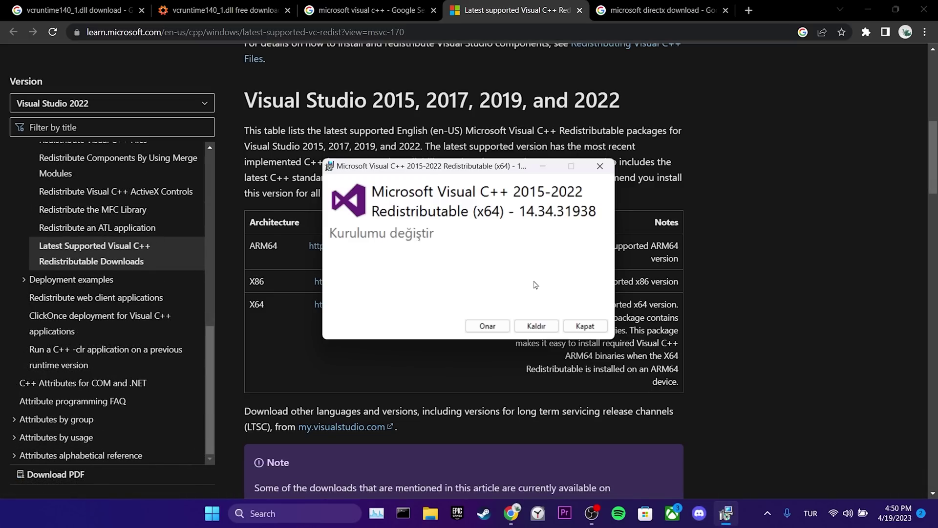
{"action": "left_click", "coordinate": [484, 325]}
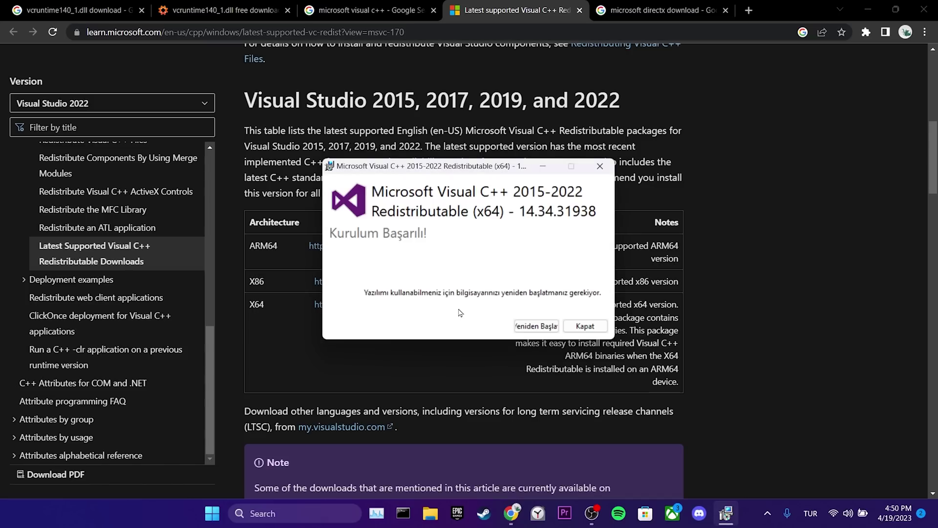
{"action": "left_click", "coordinate": [590, 323]}
{"action": "left_click", "coordinate": [684, 5]}
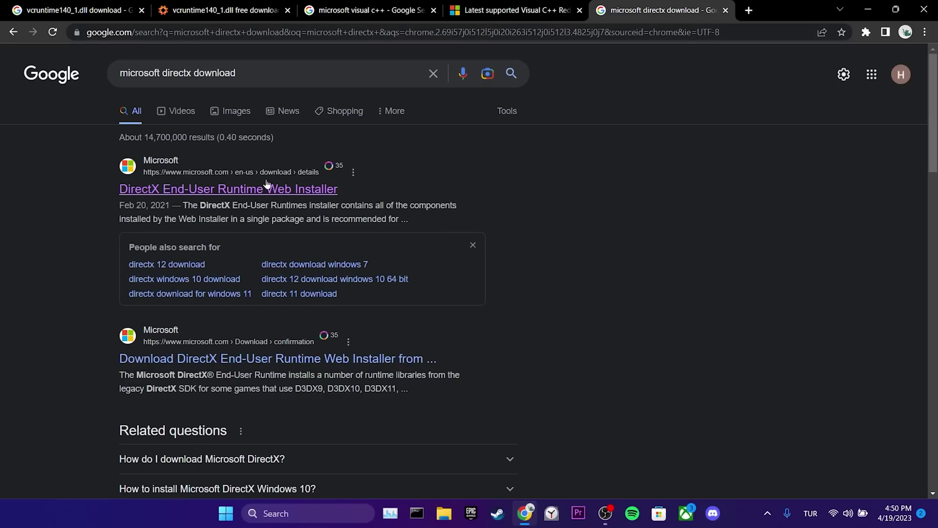
Download the DirectX End-User Runtime Web Installer (dxwebsetup.exe) from Microsoft Download Center and launch it.
{"action": "middle_click", "coordinate": [188, 189]}
{"action": "scroll", "coordinate": [295, 179], "scroll_direction": "down", "scroll_amount": 1}
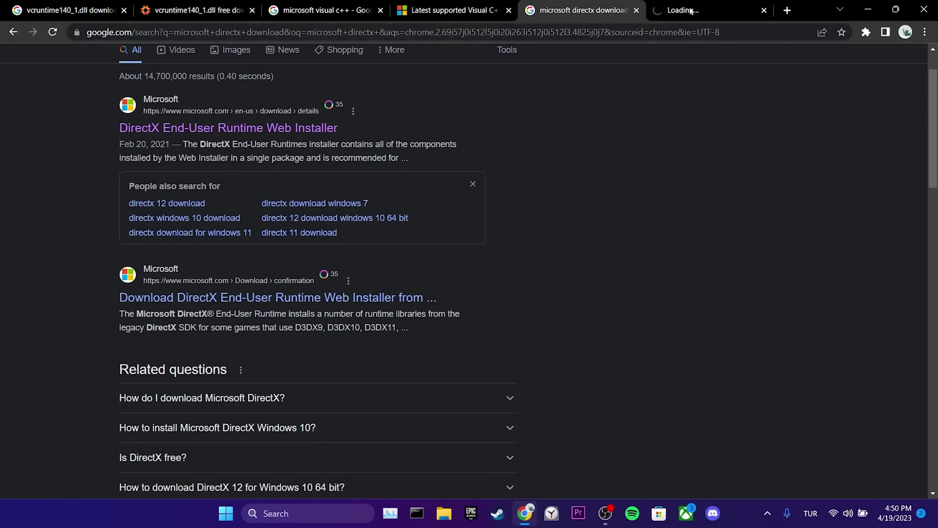
{"action": "left_click", "coordinate": [711, 8]}
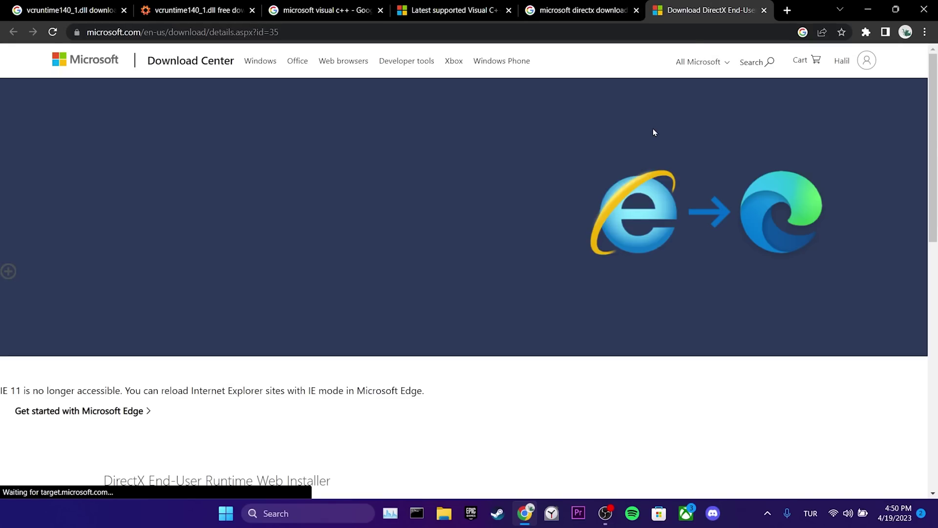
{"action": "scroll", "coordinate": [654, 205], "scroll_direction": "down", "scroll_amount": 6}
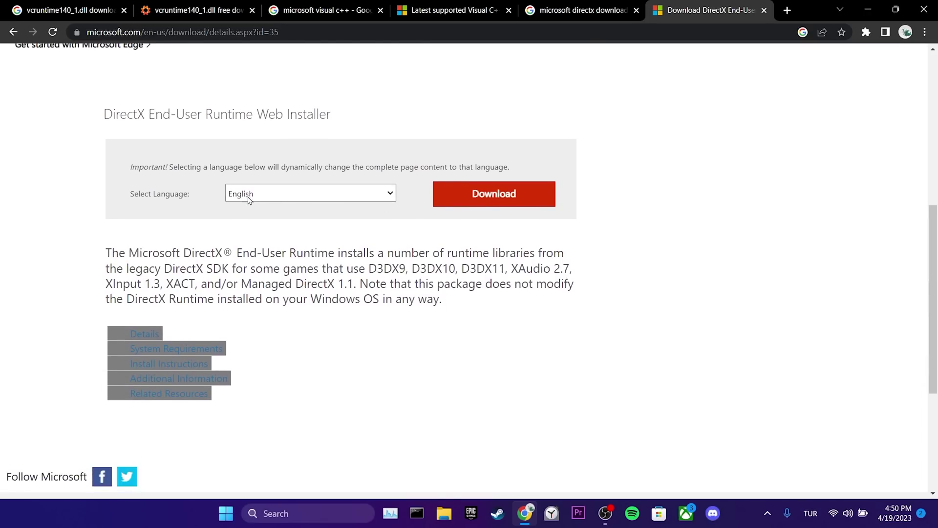
{"action": "left_click", "coordinate": [491, 204]}
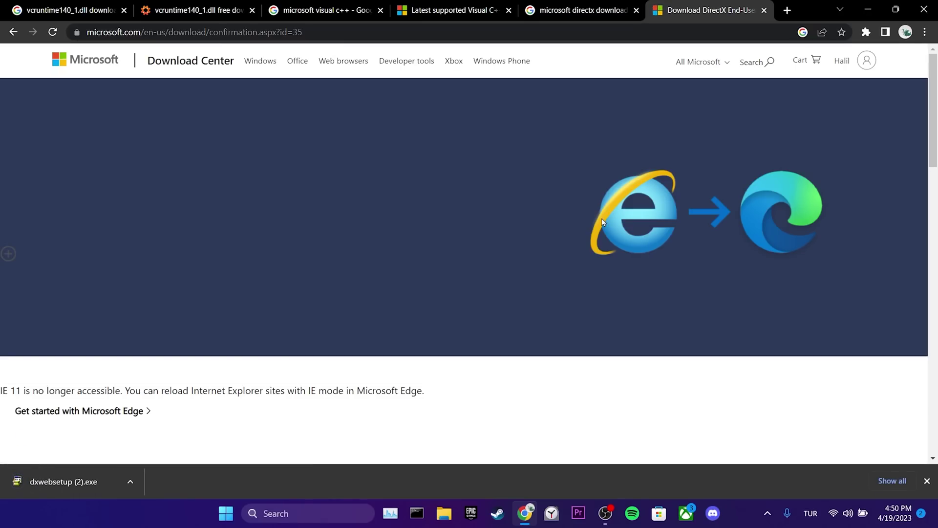
{"action": "left_click", "coordinate": [88, 473]}
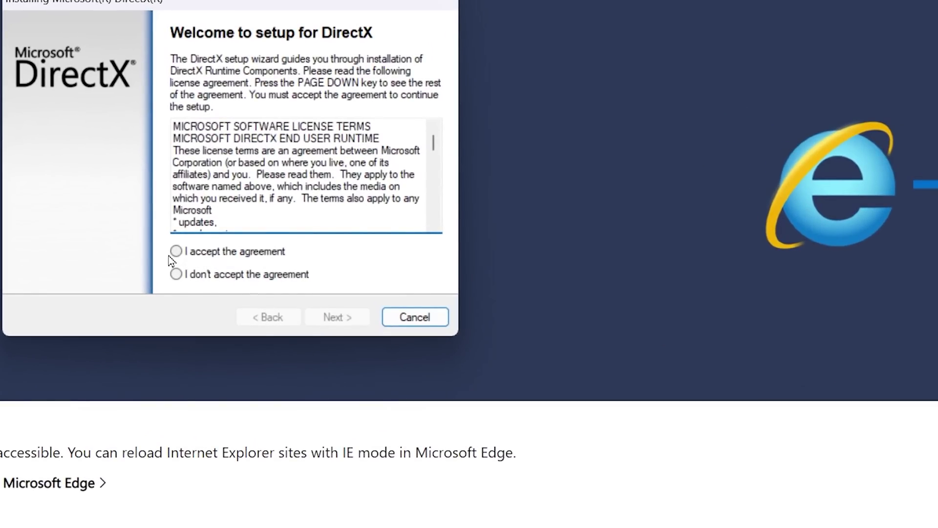
Accept the DirectX license, decline the Bing Bar, and finish the setup.
{"action": "left_click", "coordinate": [176, 250]}
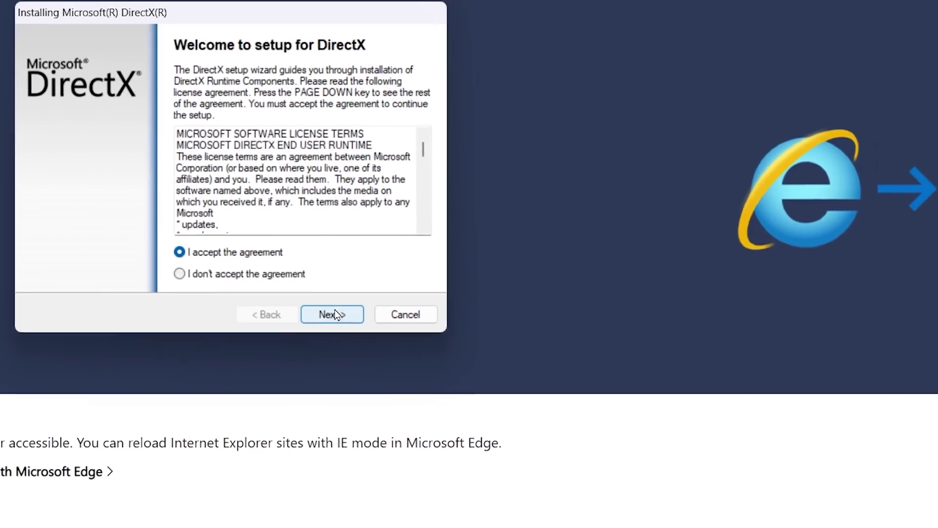
{"action": "left_click", "coordinate": [334, 314]}
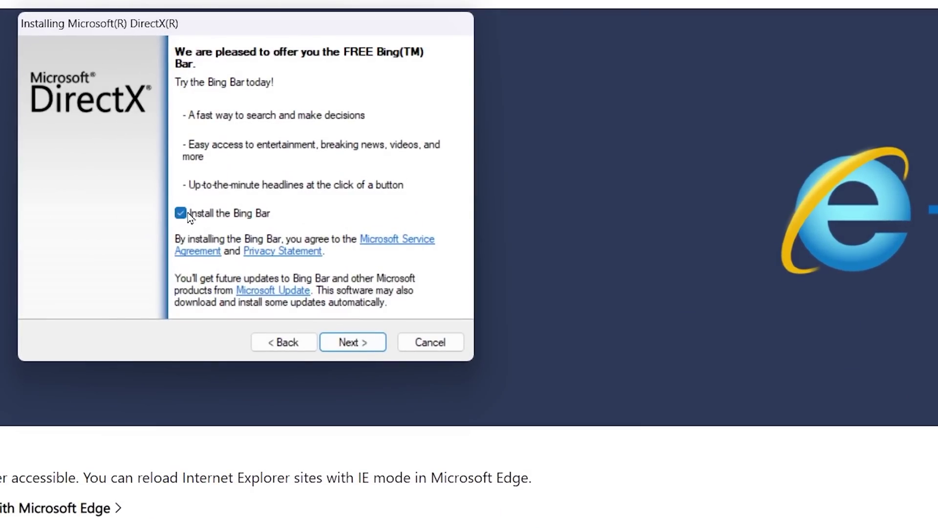
{"action": "left_click", "coordinate": [182, 213]}
{"action": "left_click", "coordinate": [350, 341]}
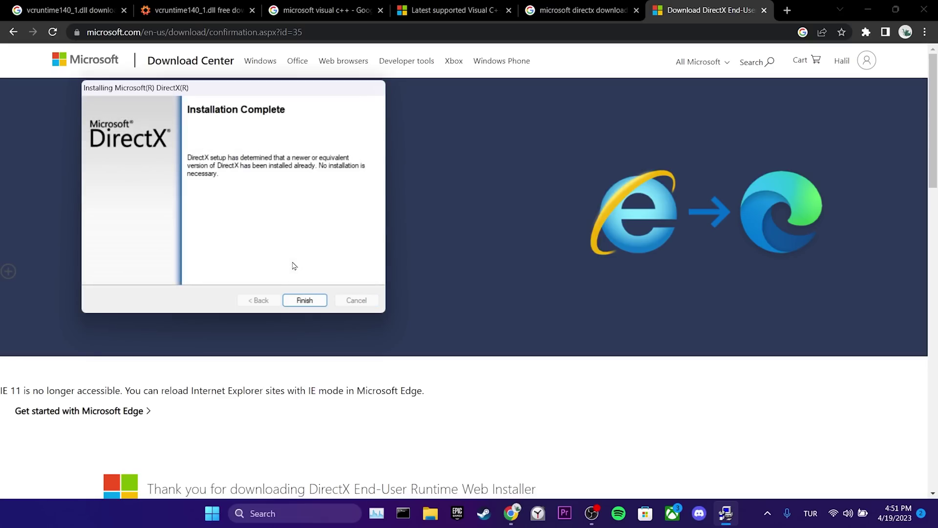
{"action": "left_click", "coordinate": [316, 303]}
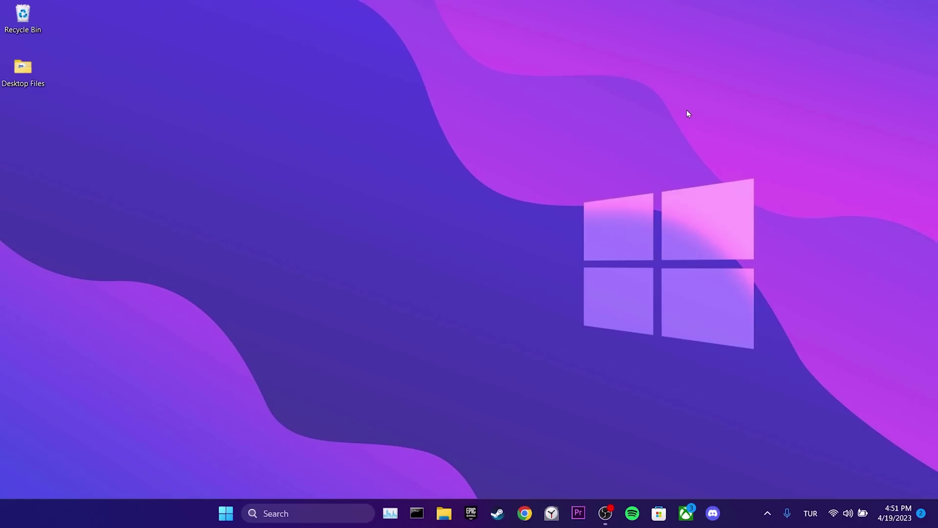
Restart Windows from the desktop's Alt+F4 Shut Down dialog by choosing Restart.
{"action": "key", "text": "alt+F4"}
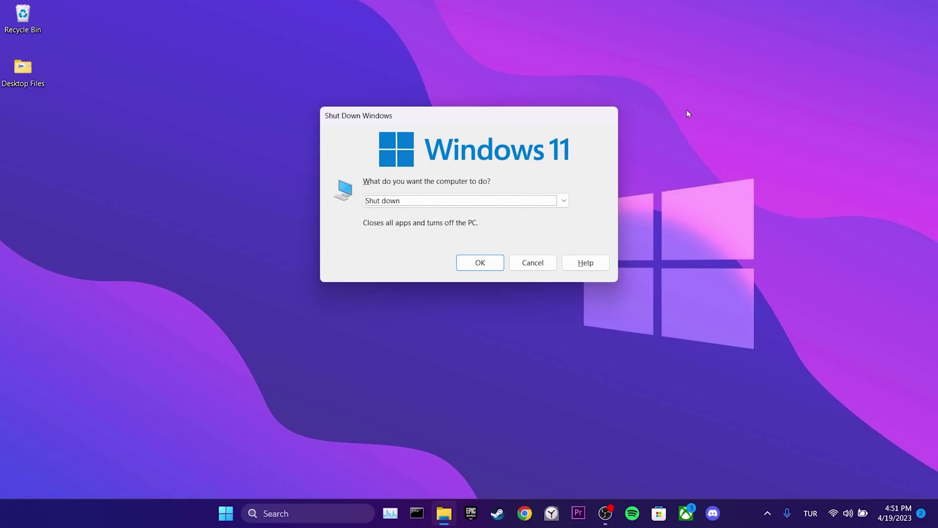
{"action": "key", "text": "Down"}
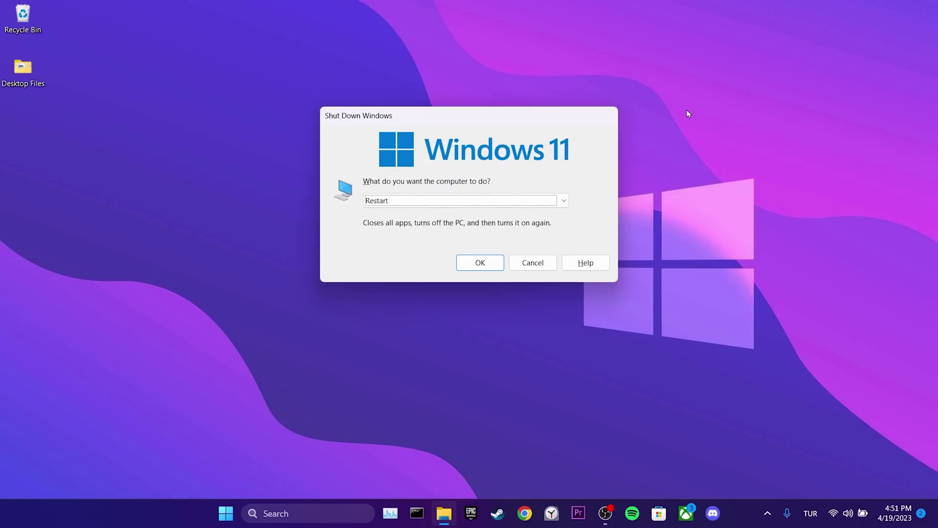
{"action": "key", "text": "Return"}
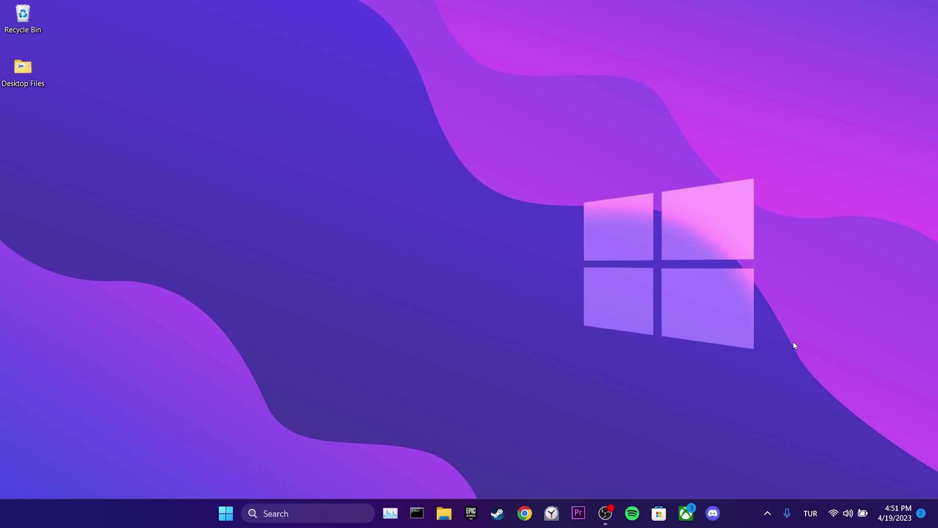